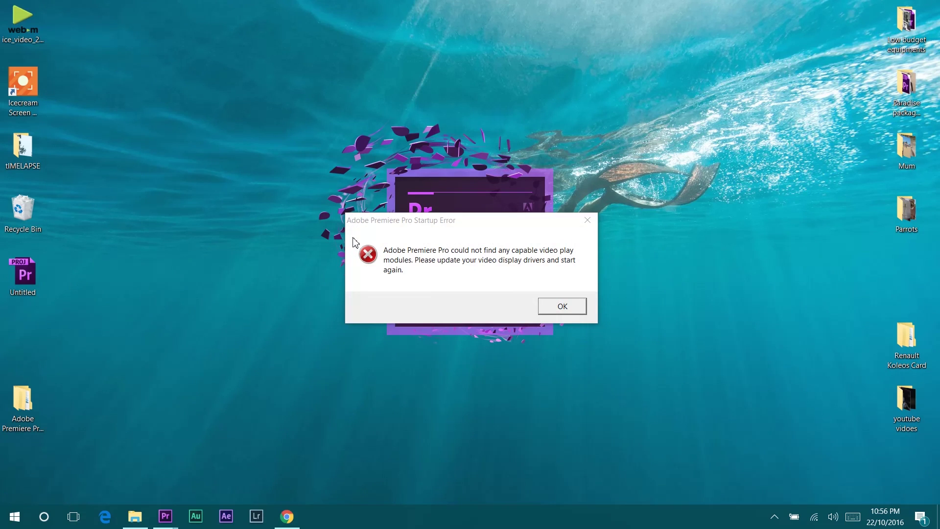
# - Dismiss the Premiere Pro CS6 startup error about missing video play modules
pyautogui.moveTo(352, 237)
pyautogui.mouseDown()
pyautogui.moveTo(446, 284)
pyautogui.moveTo(545, 294)
pyautogui.moveTo(591, 284)
pyautogui.mouseUp()
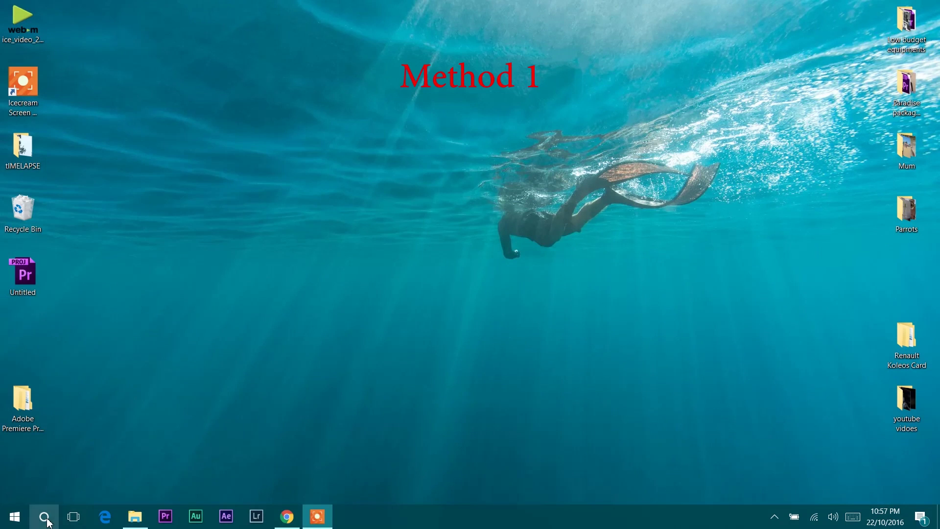
# - Open Device Manager with a 'devi' search and expand Display adapters to show AMD Radeon R7 M265
pyautogui.click(43, 516)
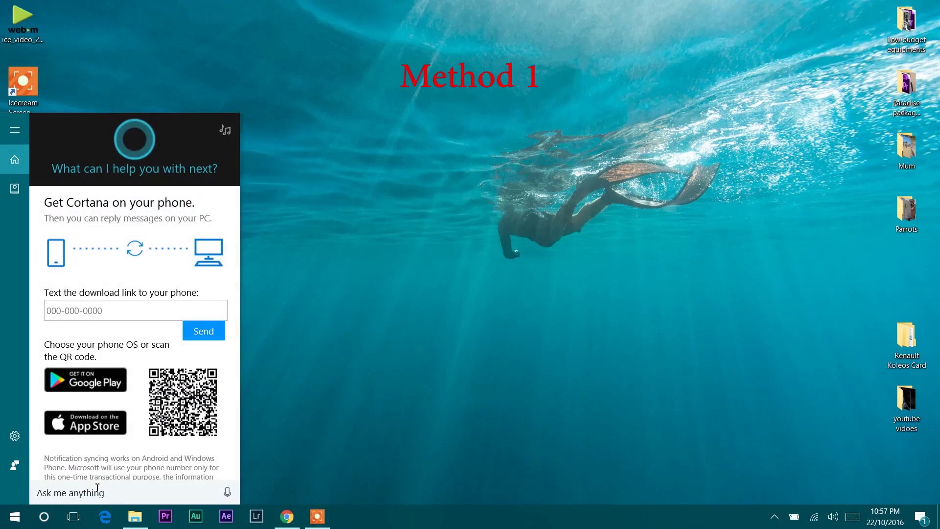
pyautogui.write('de')
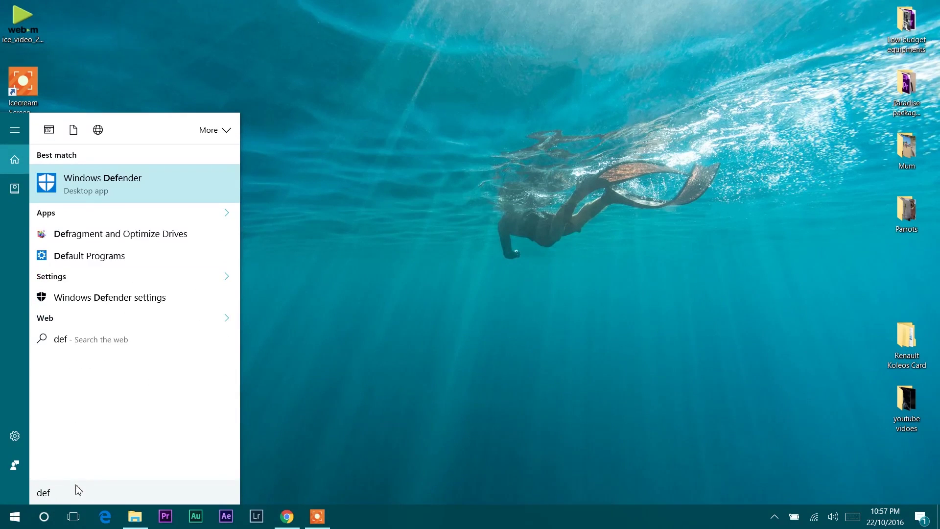
pyautogui.write('vi')
pyautogui.press('Return')
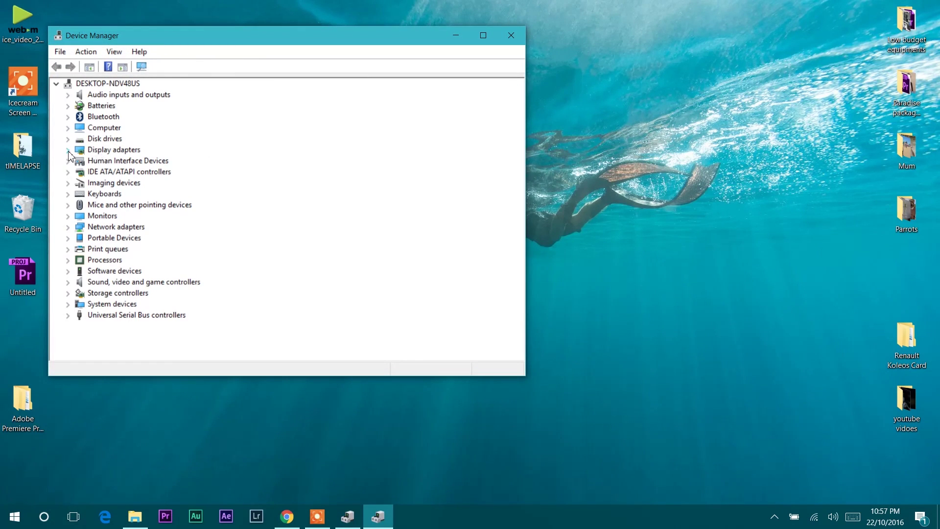
pyautogui.click(68, 150)
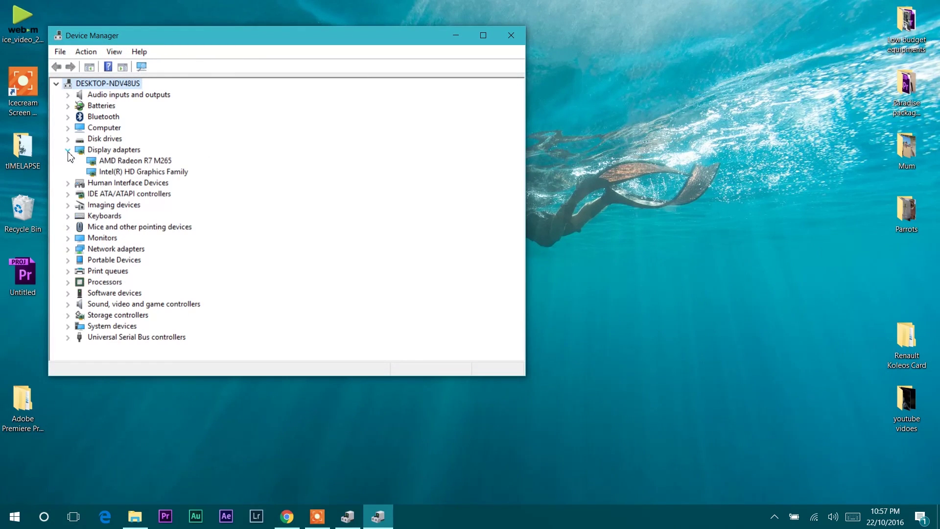
pyautogui.rightClick(145, 164)
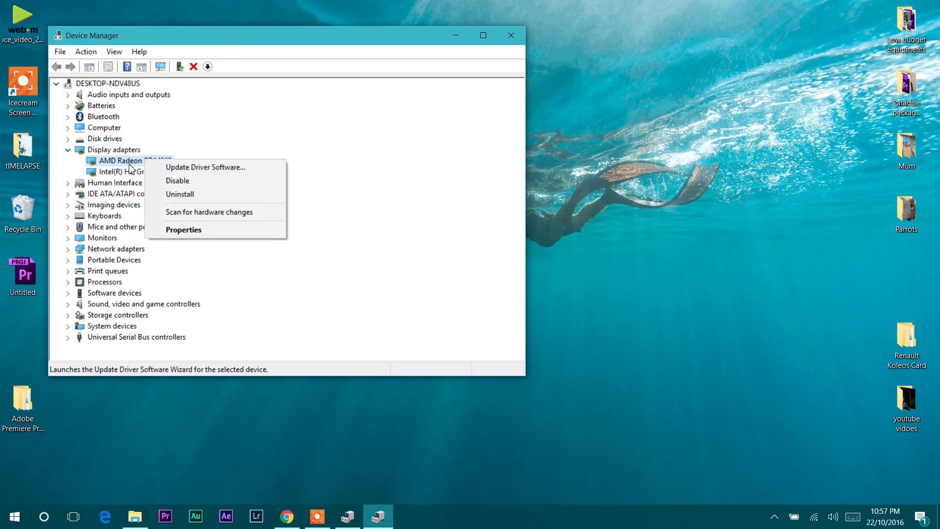
pyautogui.click(131, 163)
# - Search automatically for a newer AMD Radeon R7 M265 driver, finding the best one already installed
pyautogui.doubleClick(131, 164)
pyautogui.click(211, 93)
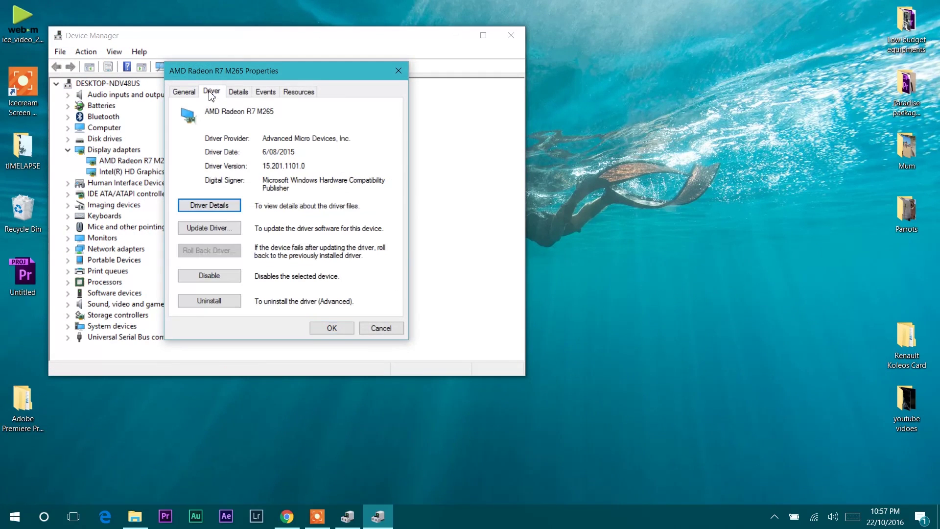
pyautogui.moveTo(174, 242); pyautogui.dragTo(244, 268)
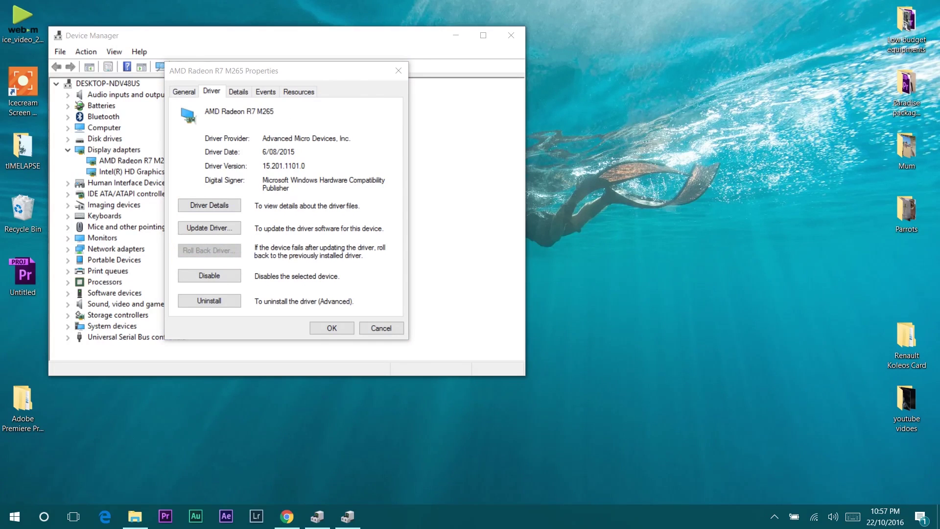
pyautogui.click(214, 231)
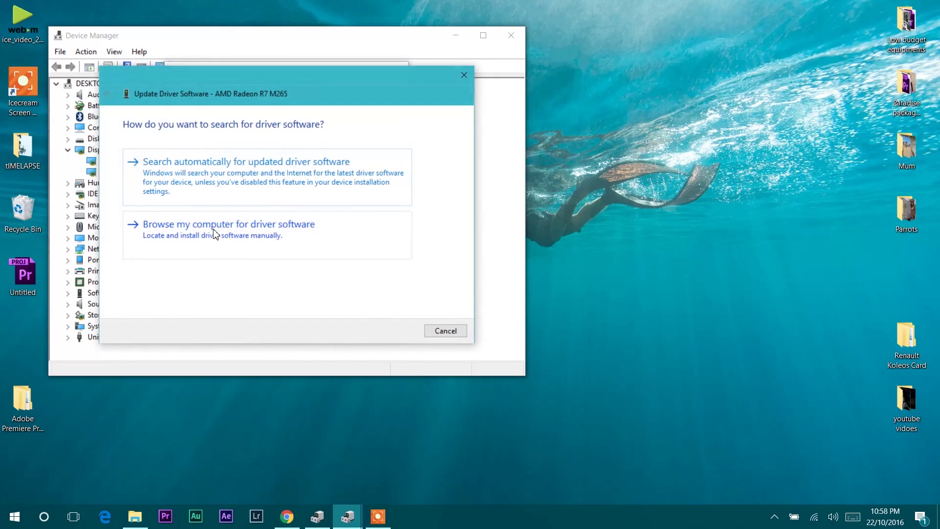
pyautogui.click(263, 174)
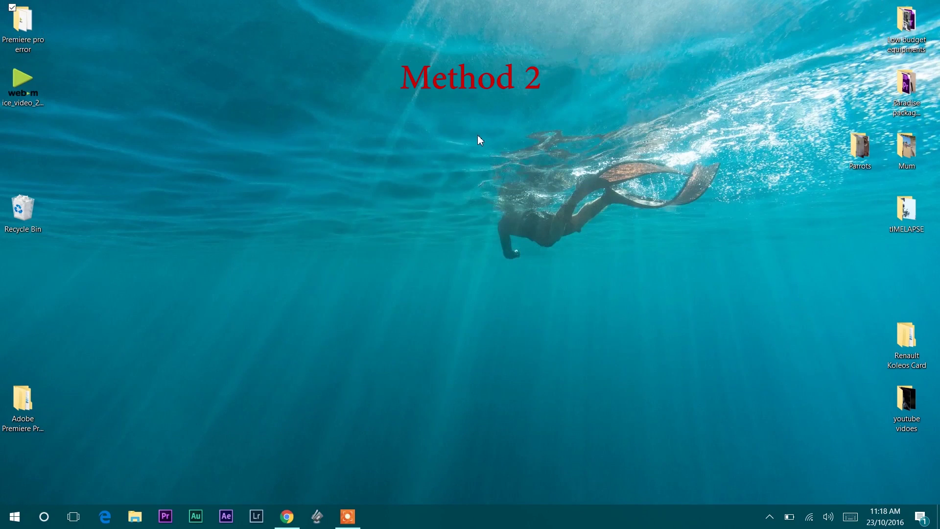
# - Check Adobe Premiere Pro.exe in Catalyst's switchable graphics list, finding it locked to Power saving
pyautogui.rightClick(477, 134)
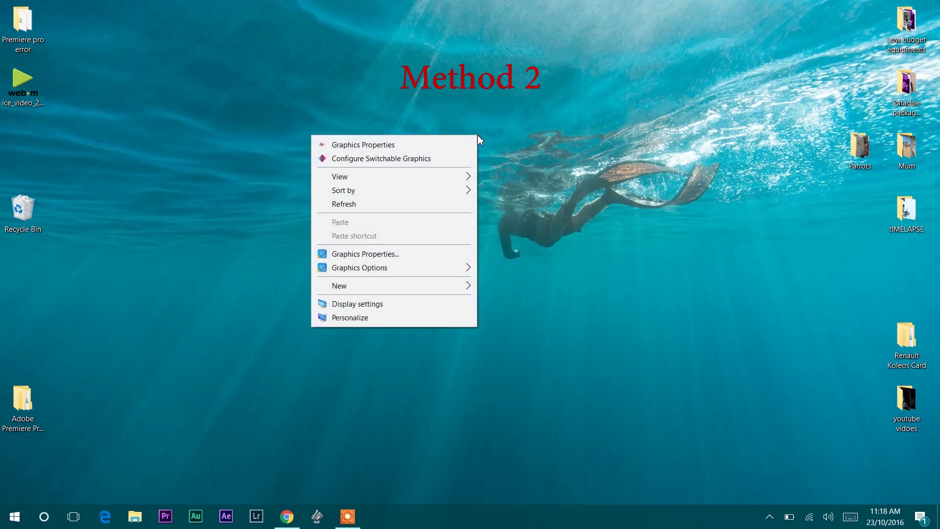
pyautogui.click(410, 157)
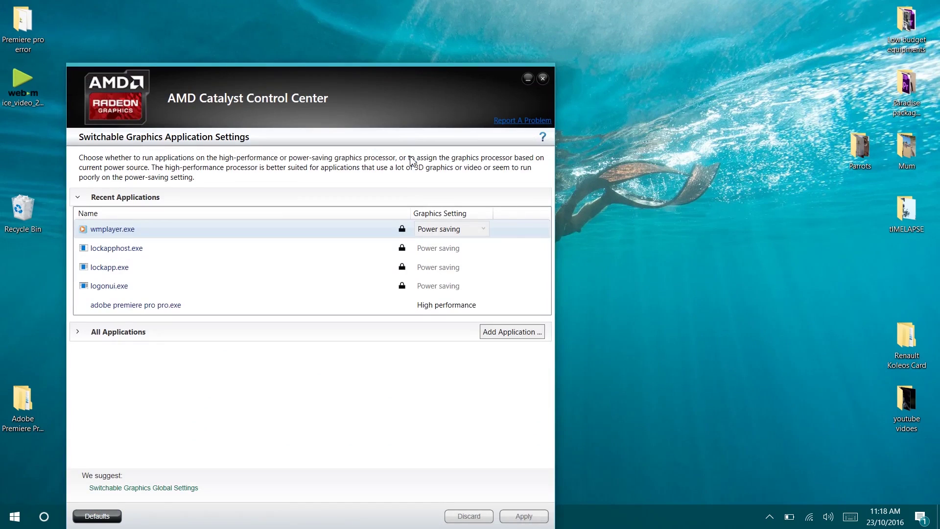
pyautogui.click(78, 333)
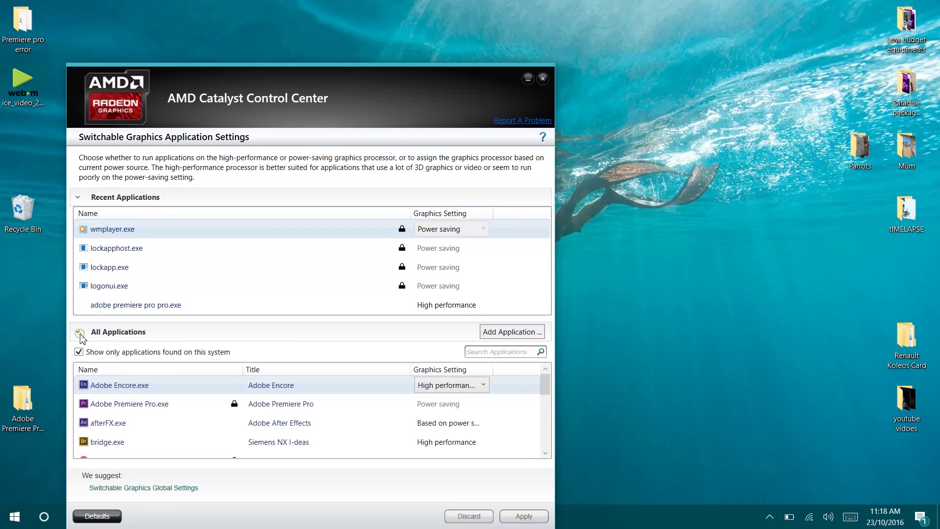
pyautogui.click(267, 408)
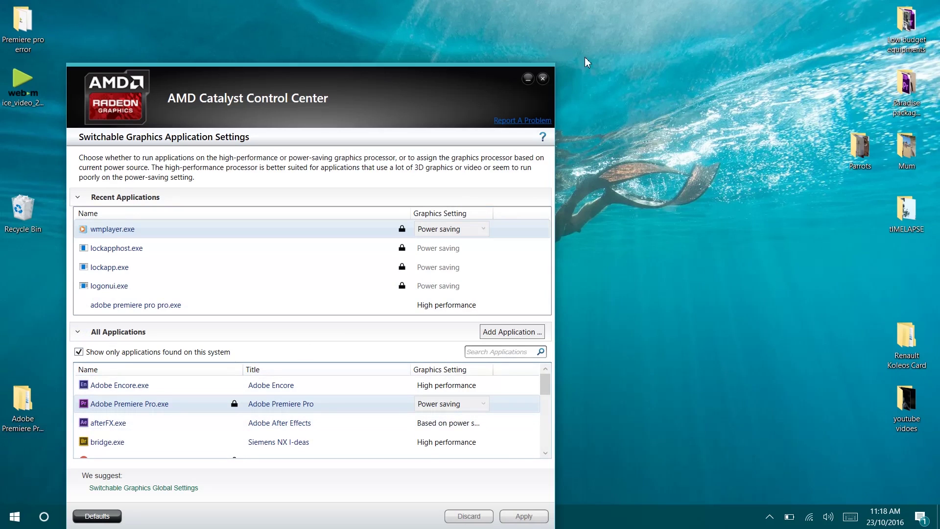
pyautogui.click(543, 79)
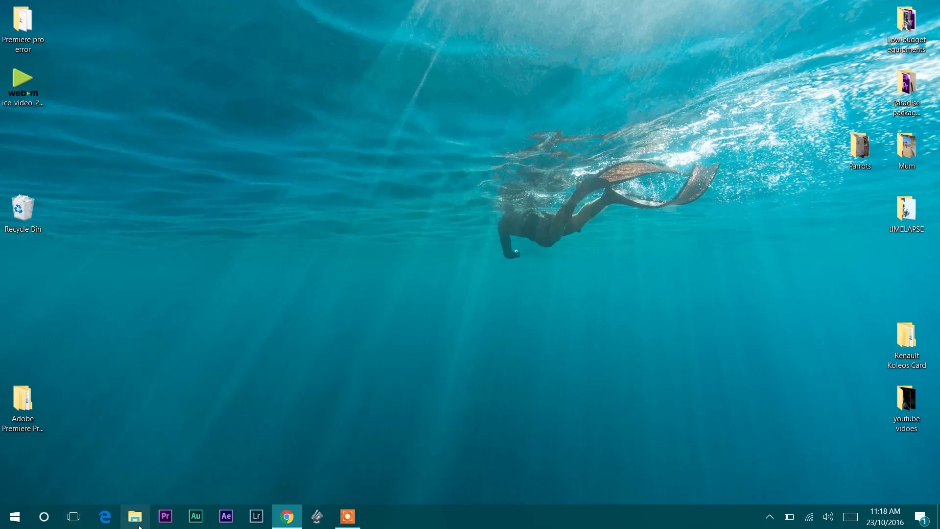
# - Browse File Explorer to C:\Program Files\Adobe\Adobe Premiere Pro CS6
pyautogui.click(136, 519)
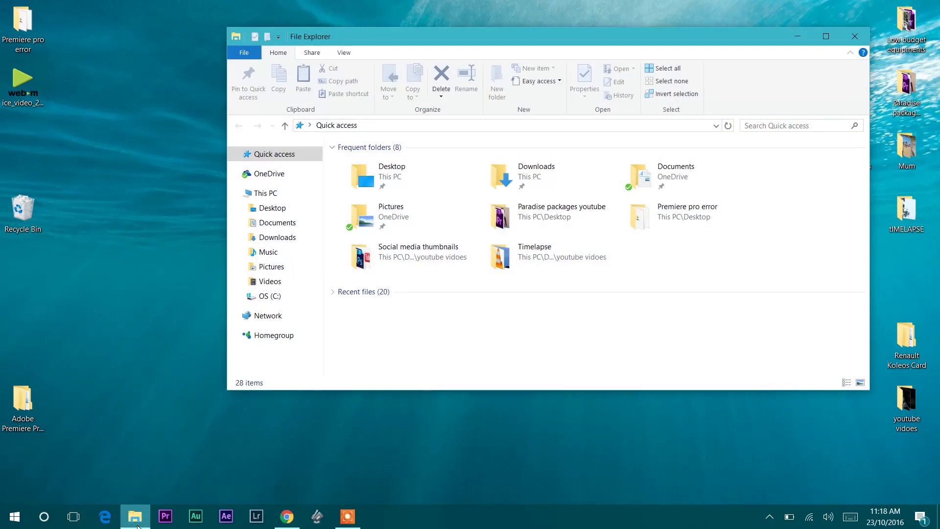
pyautogui.click(289, 193)
pyautogui.doubleClick(425, 270)
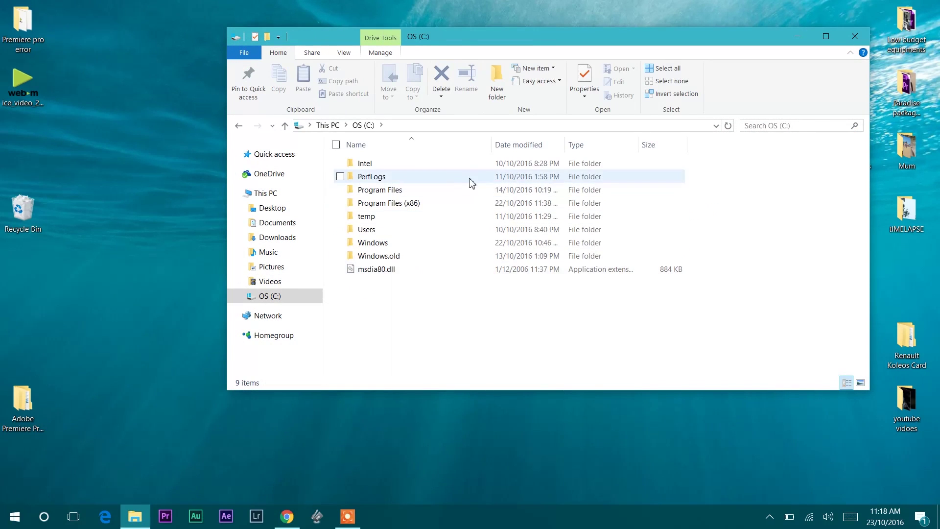
pyautogui.doubleClick(461, 191)
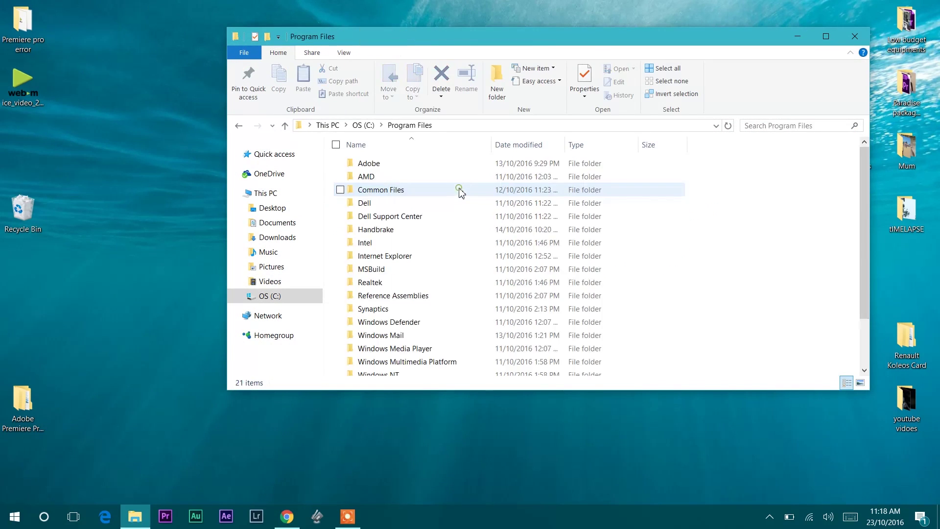
pyautogui.click(410, 166)
pyautogui.doubleClick(409, 166)
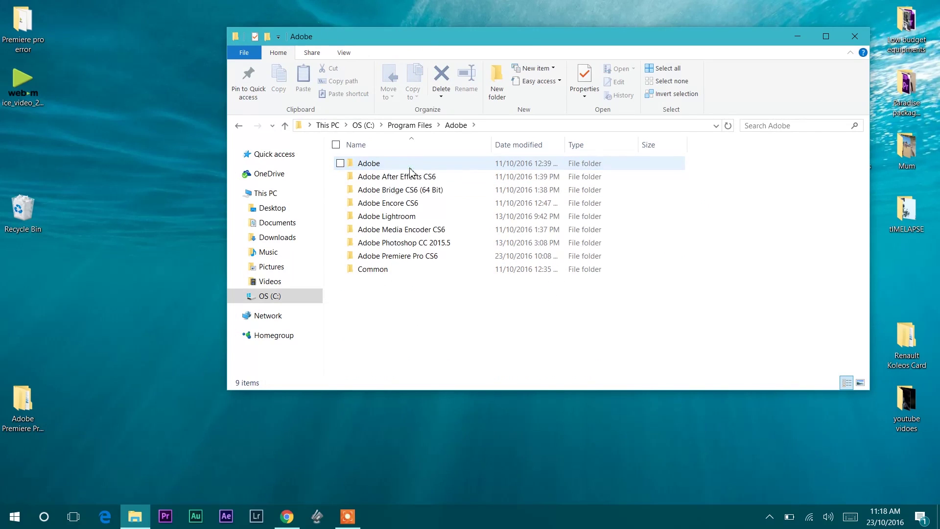
pyautogui.click(404, 256)
pyautogui.doubleClick(405, 257)
pyautogui.moveTo(864, 154); pyautogui.dragTo(866, 177)
# - Rename the Adobe Premiere Pro application to 'Adobe Premiere Pro pro' with admin permission, then minimize Explorer
pyautogui.click(395, 241)
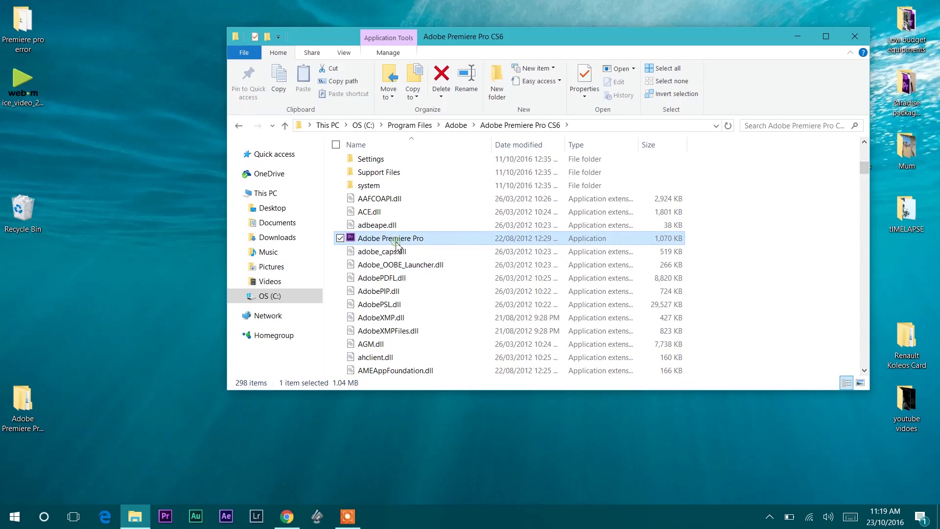
pyautogui.click(396, 243)
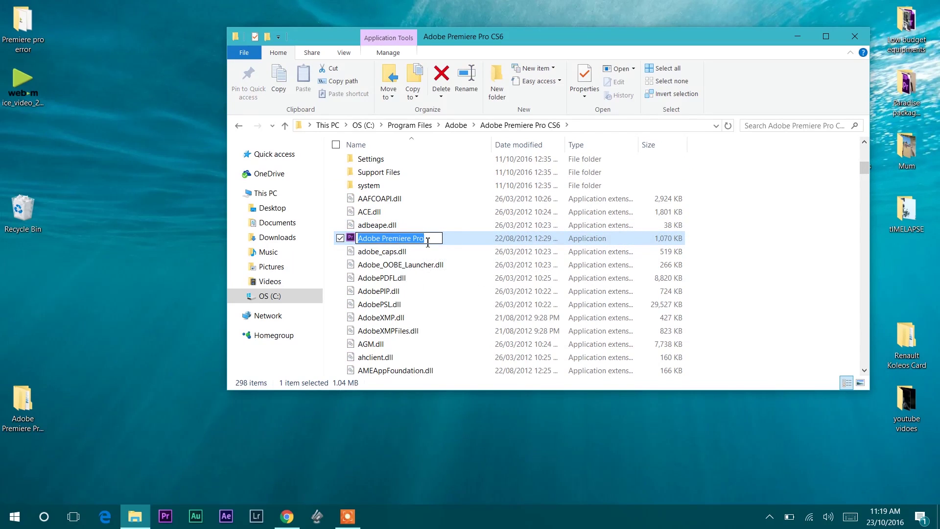
pyautogui.click(428, 242)
pyautogui.write('pr')
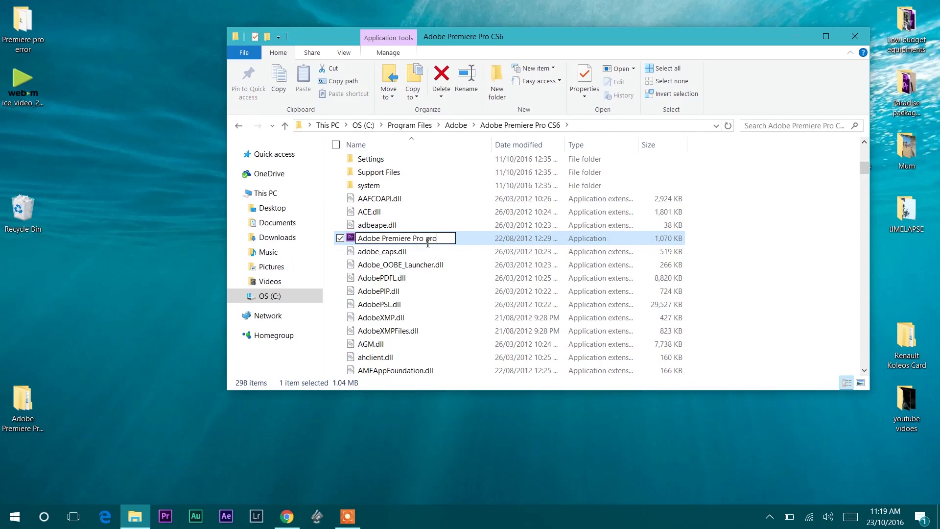
pyautogui.write('o')
pyautogui.press('Return')
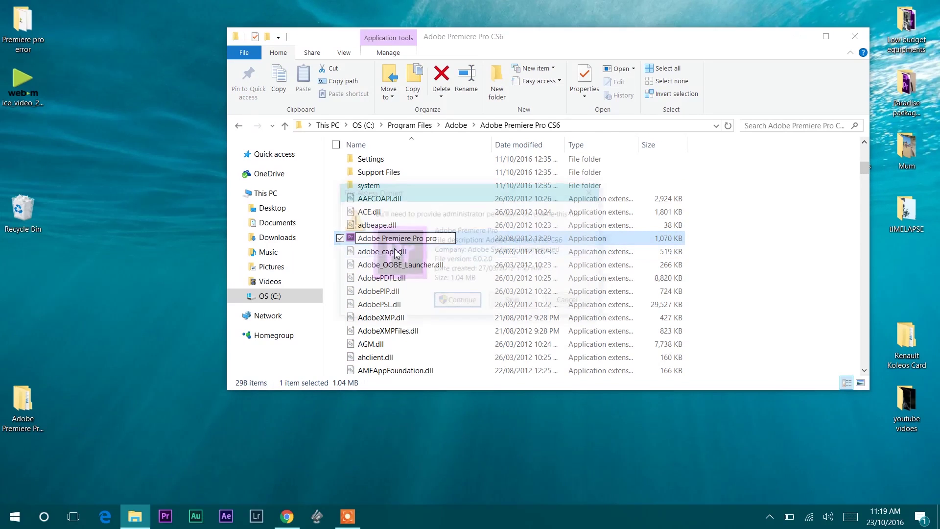
pyautogui.click(458, 302)
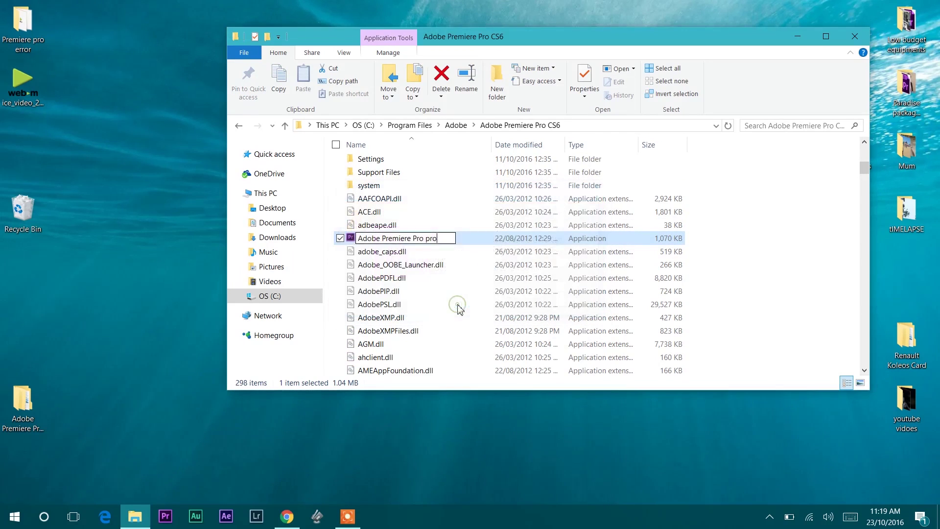
pyautogui.click(792, 41)
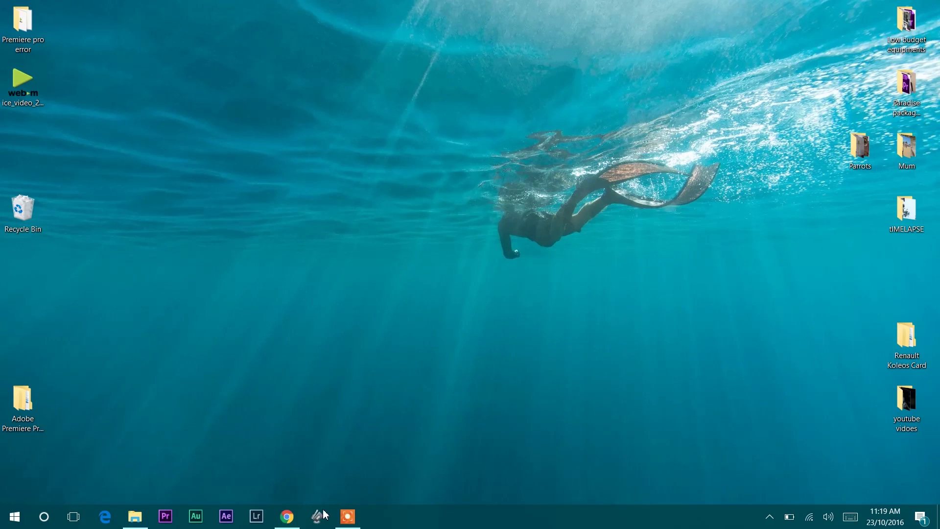
# - Open Catalyst's Configure Switchable Graphics from the desktop and expand the All Applications list
pyautogui.rightClick(495, 130)
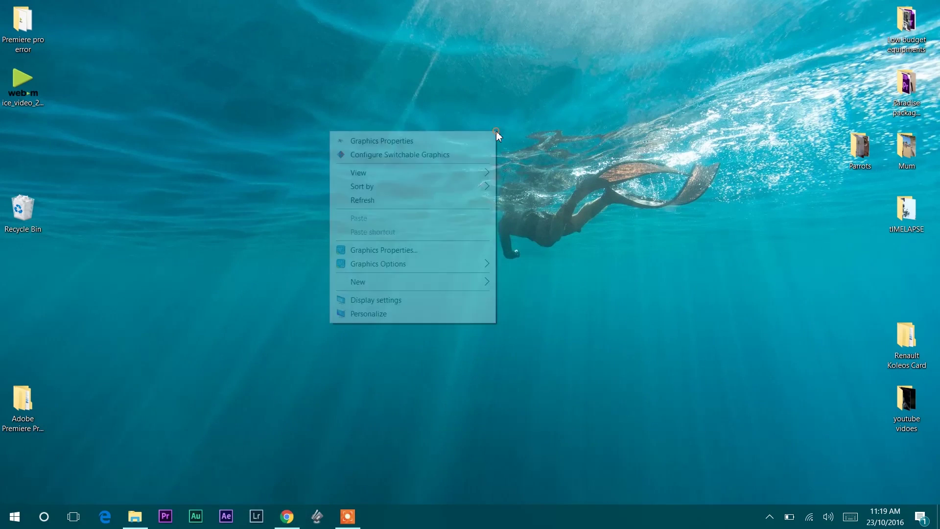
pyautogui.click(410, 159)
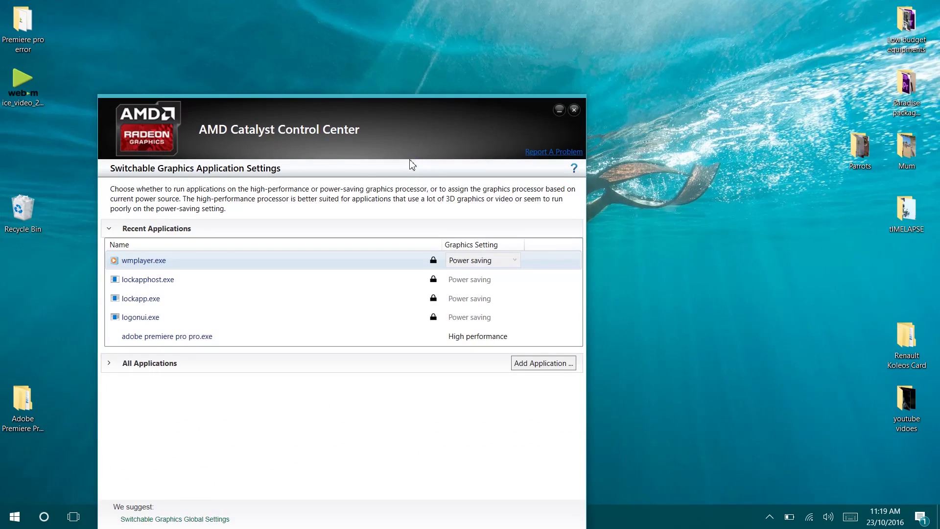
pyautogui.click(120, 363)
pyautogui.moveTo(308, 104); pyautogui.dragTo(466, 21)
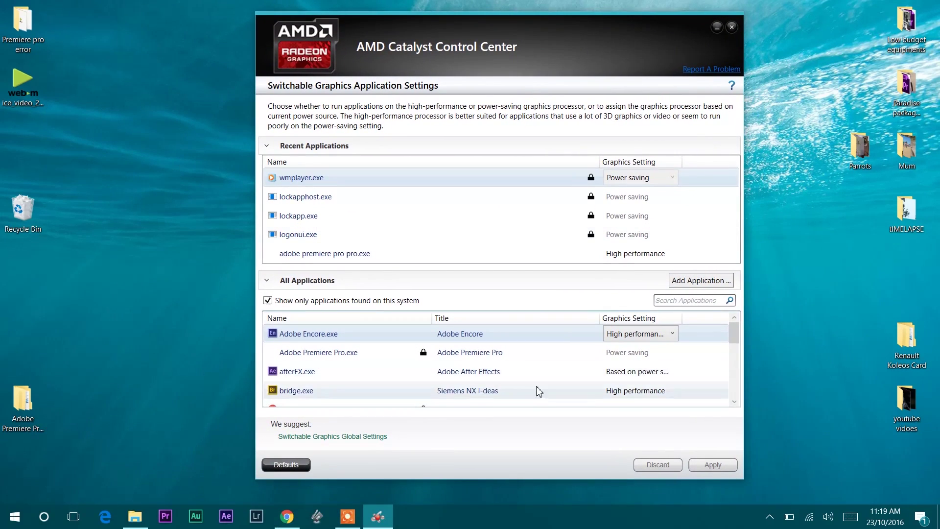
pyautogui.click(563, 352)
# - Add Adobe Premiere Pro pro from the Adobe Premiere Pro CS6 folder as a High performance application
pyautogui.click(700, 280)
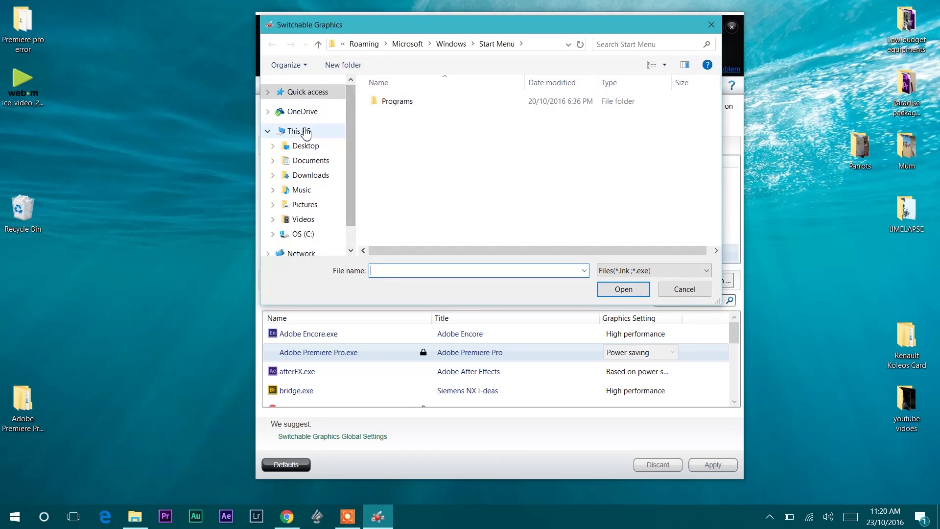
pyautogui.click(304, 131)
pyautogui.doubleClick(465, 237)
pyautogui.doubleClick(420, 127)
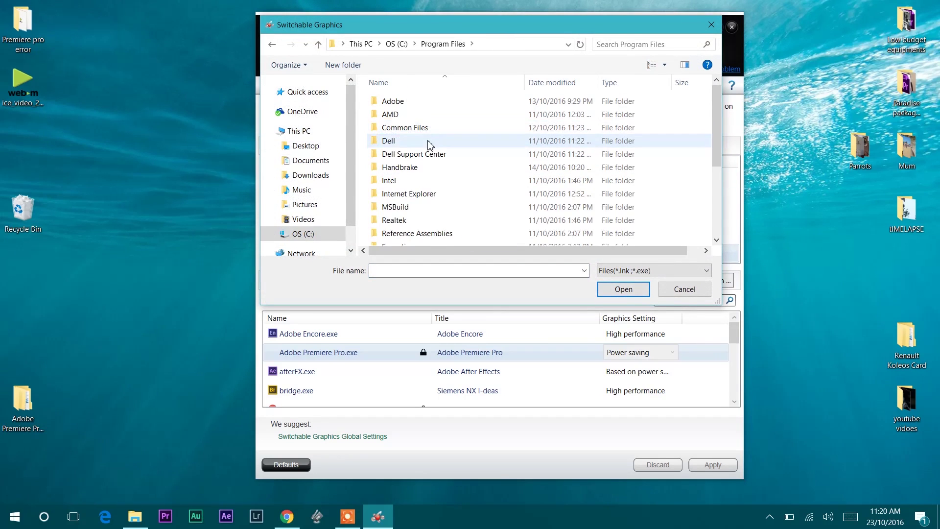
pyautogui.doubleClick(420, 102)
pyautogui.doubleClick(427, 193)
pyautogui.moveTo(718, 122); pyautogui.dragTo(717, 192)
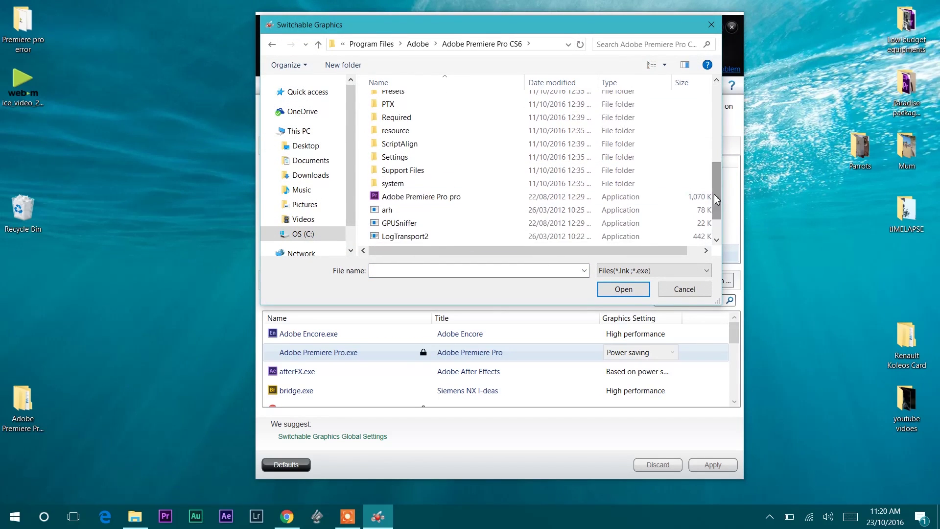
pyautogui.doubleClick(411, 193)
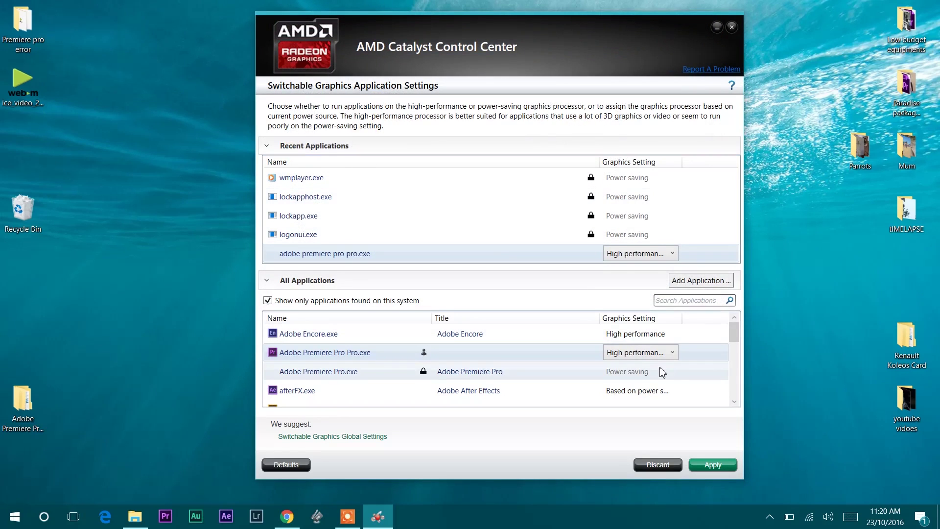
# - Apply the Premiere Pro setting and add GPUSniffer to the application list
pyautogui.click(717, 465)
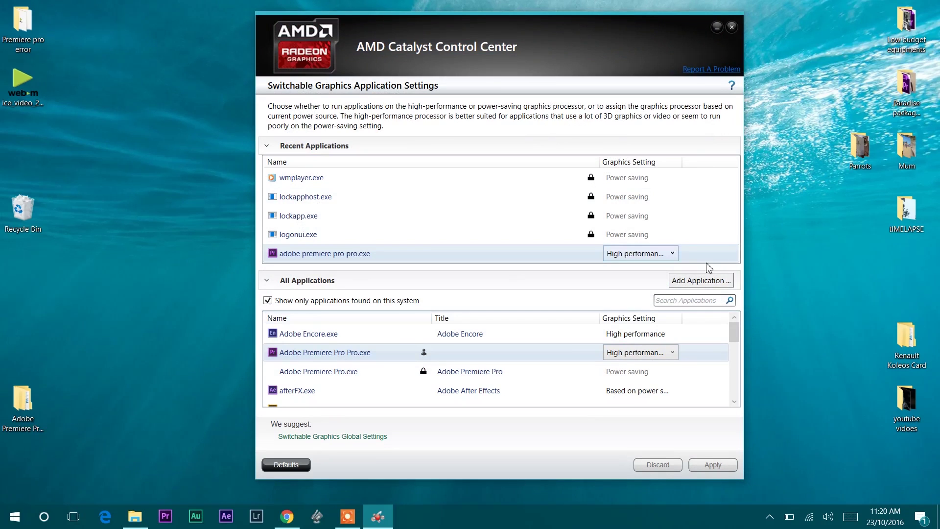
pyautogui.click(706, 281)
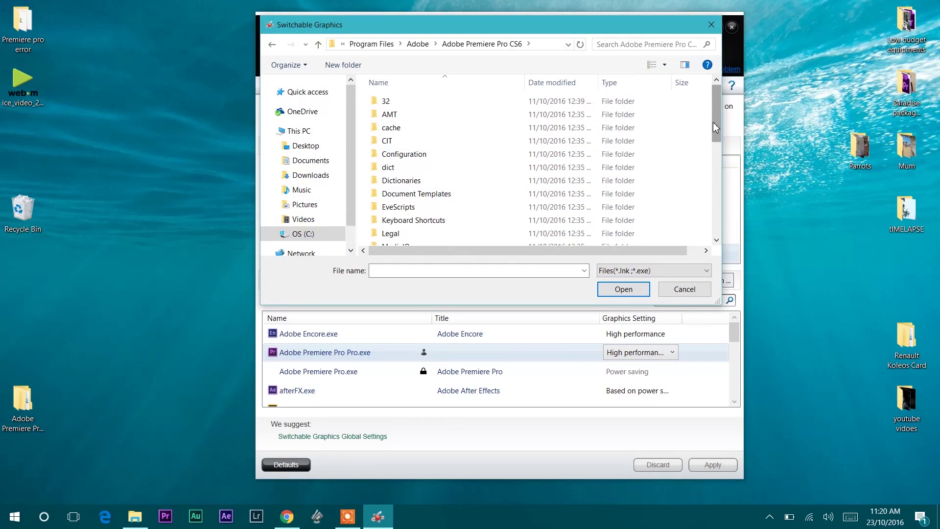
pyautogui.moveTo(715, 127); pyautogui.dragTo(729, 218)
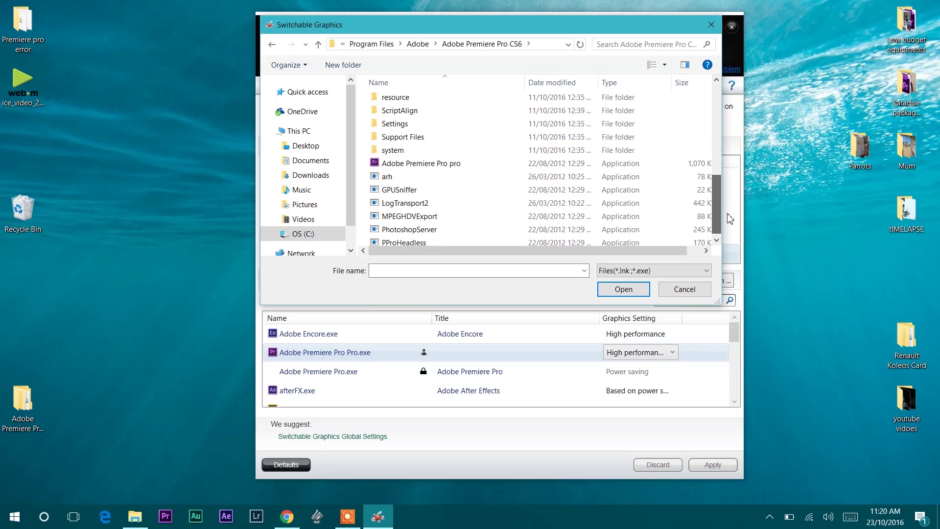
pyautogui.doubleClick(427, 195)
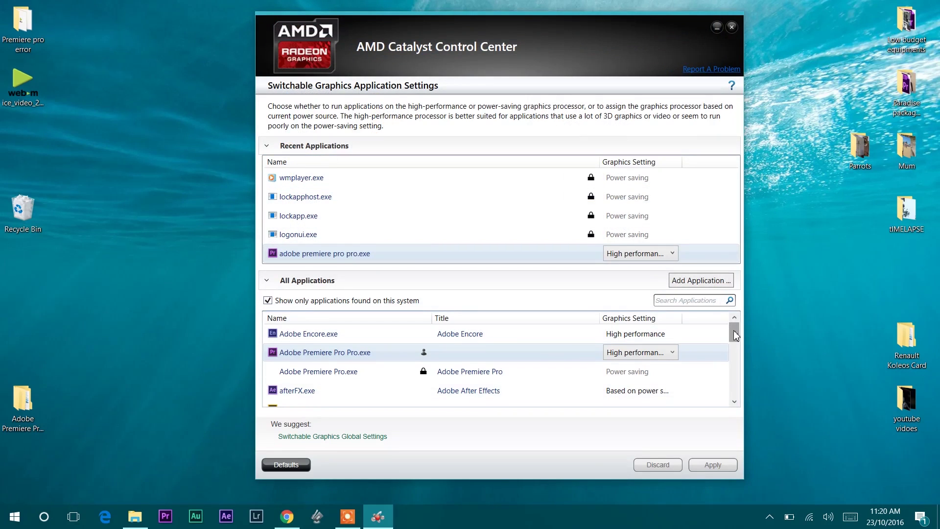
# - Set GPUSniffer.exe to High performance, apply, and close Catalyst Control Center
pyautogui.moveTo(737, 335); pyautogui.dragTo(734, 354)
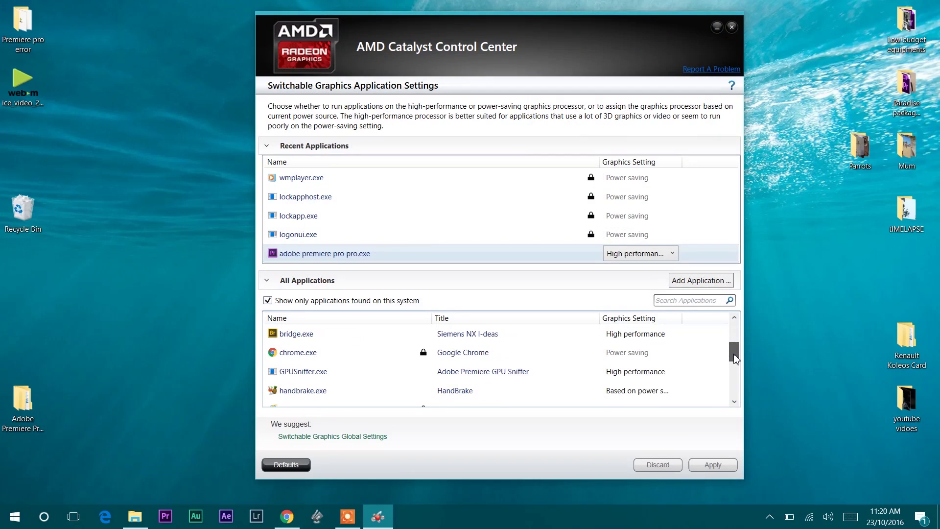
pyautogui.click(631, 379)
pyautogui.click(643, 374)
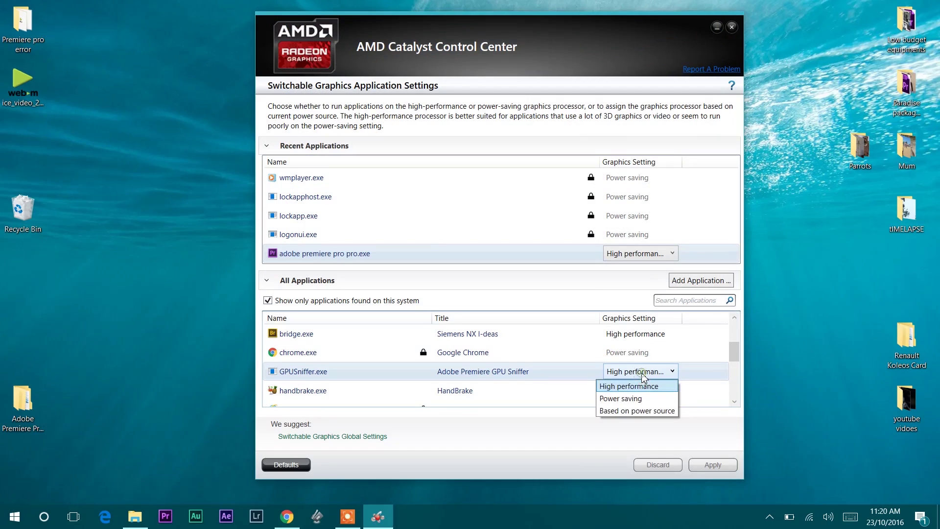
pyautogui.click(639, 385)
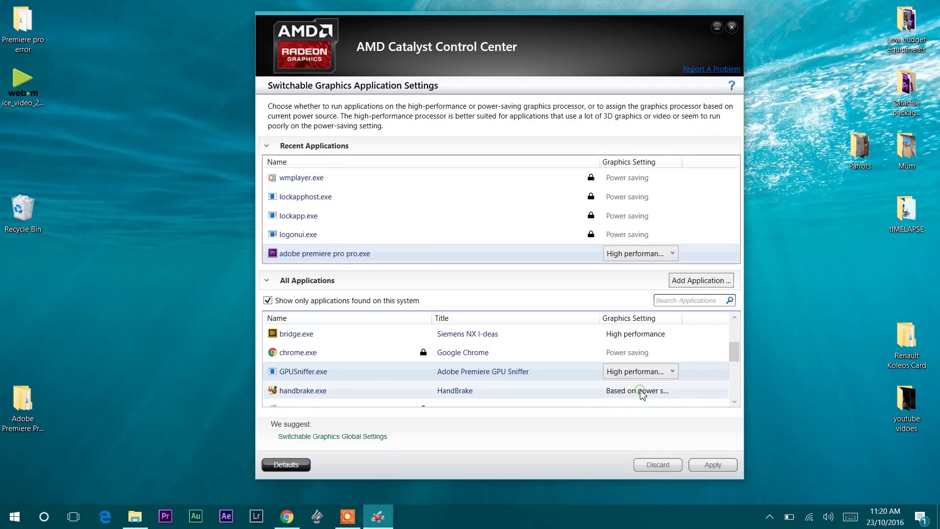
pyautogui.click(717, 469)
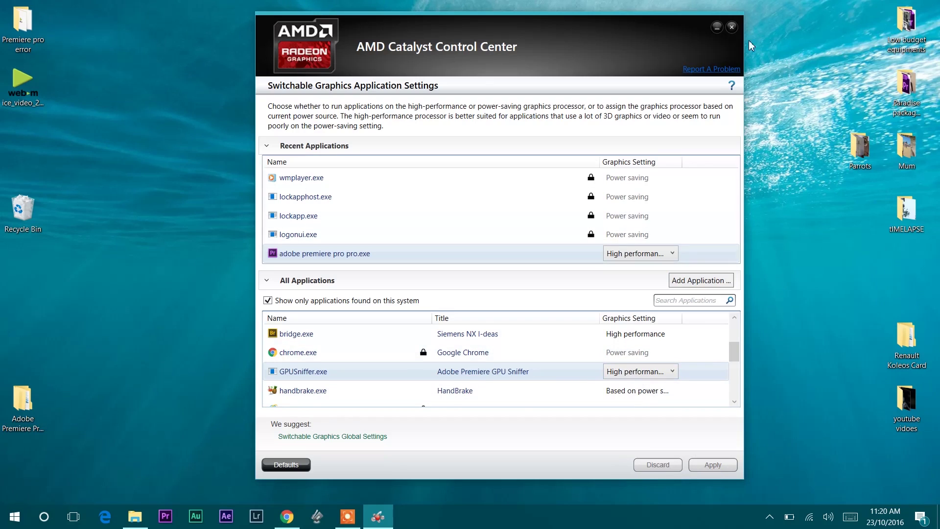
pyautogui.click(731, 27)
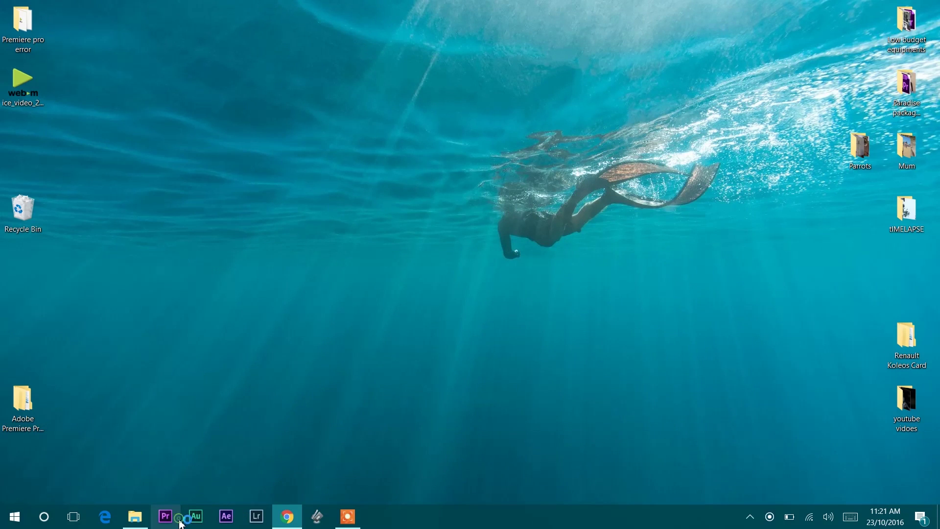
# - Search 'devi' and open Device Manager from the best match
pyautogui.click(44, 516)
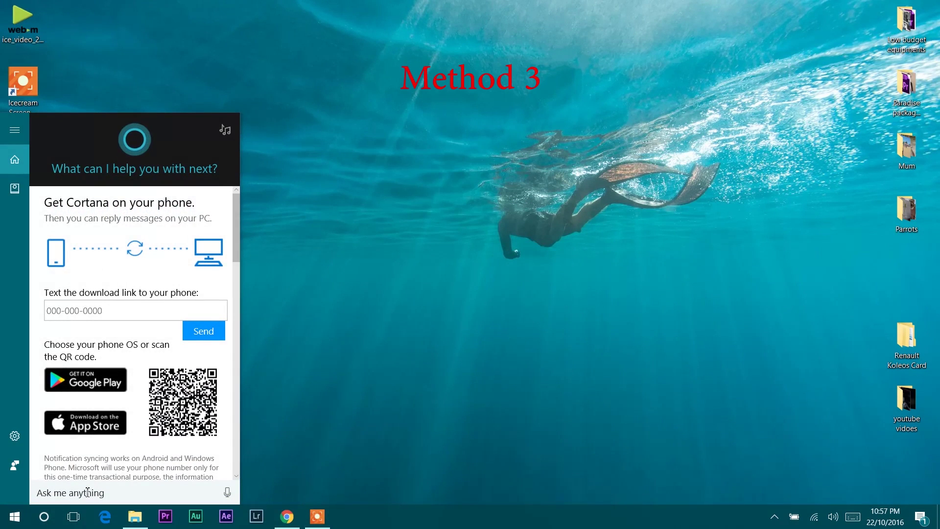
pyautogui.write('devi')
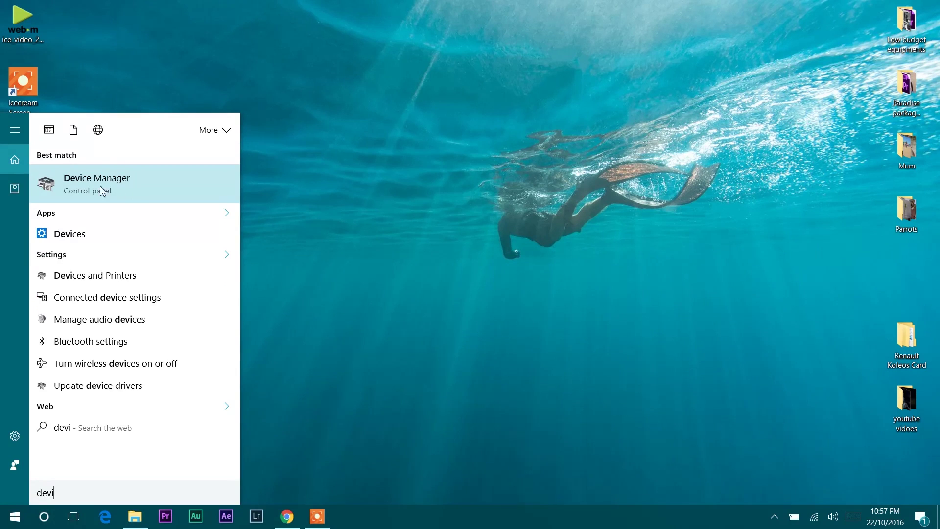
pyautogui.click(103, 187)
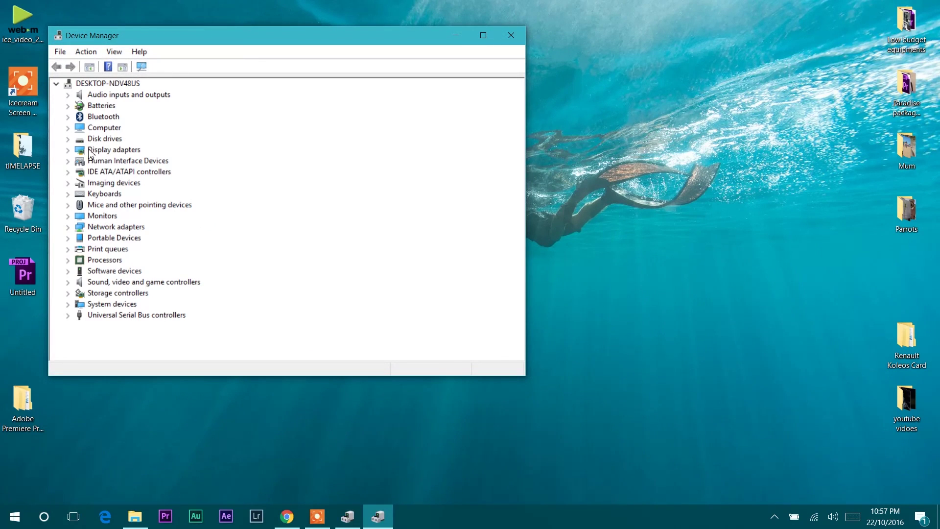
# - Disable the AMD Radeon R7 M265 display adapter, confirm with Yes, and minimize Device Manager
pyautogui.click(68, 150)
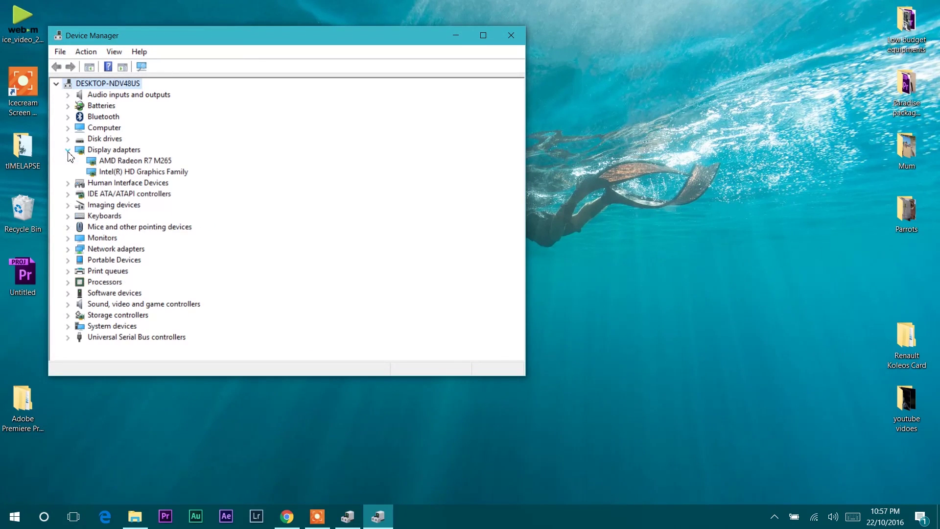
pyautogui.rightClick(145, 161)
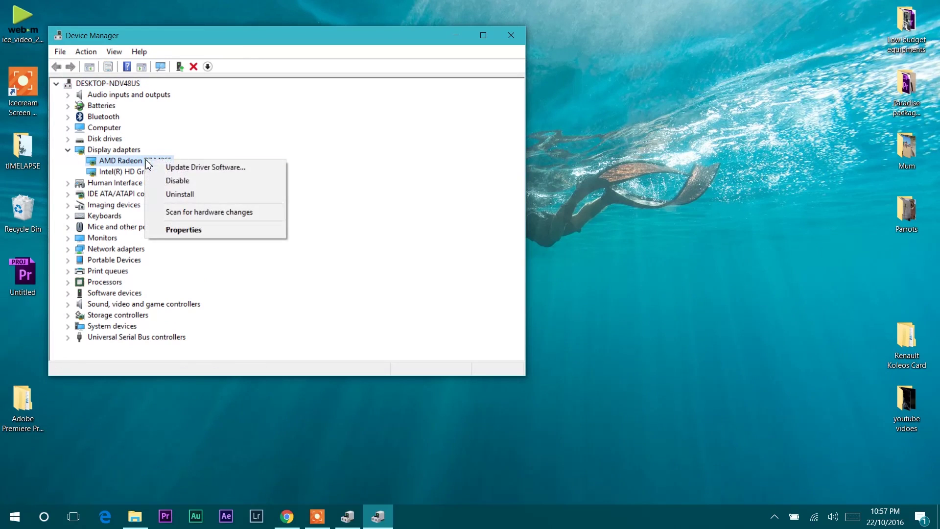
pyautogui.press('Escape')
pyautogui.rightClick(164, 164)
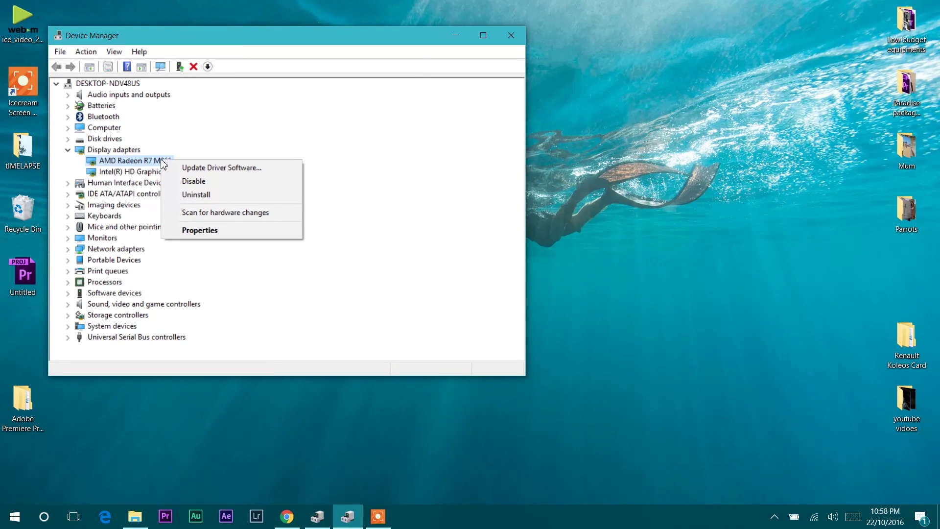
pyautogui.click(194, 180)
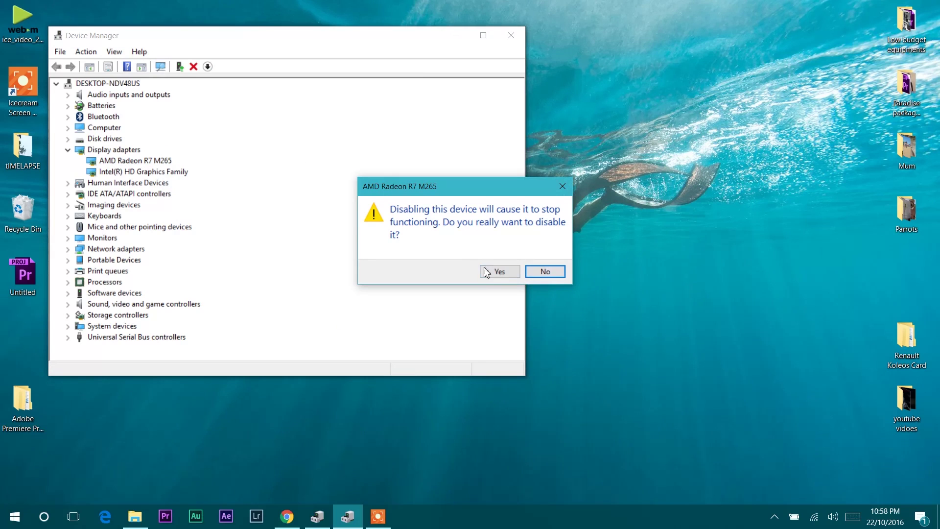
pyautogui.click(509, 273)
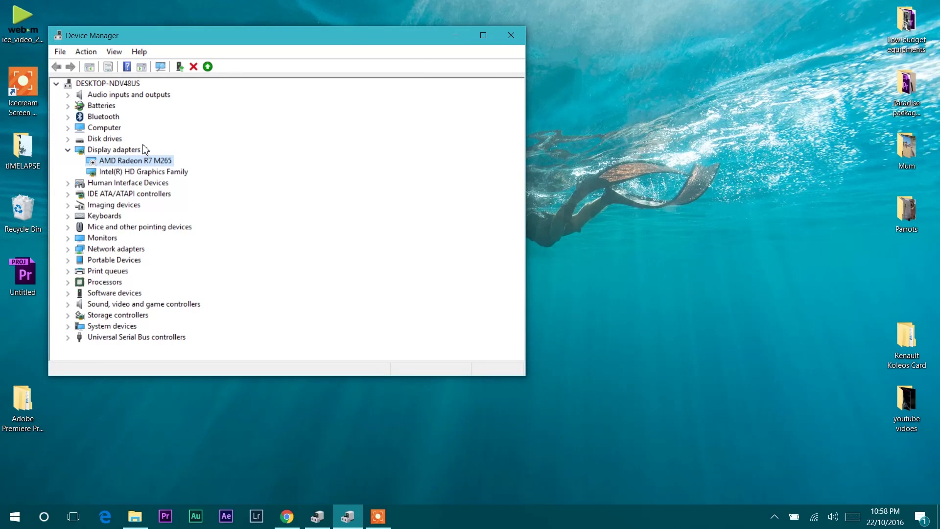
pyautogui.click(455, 35)
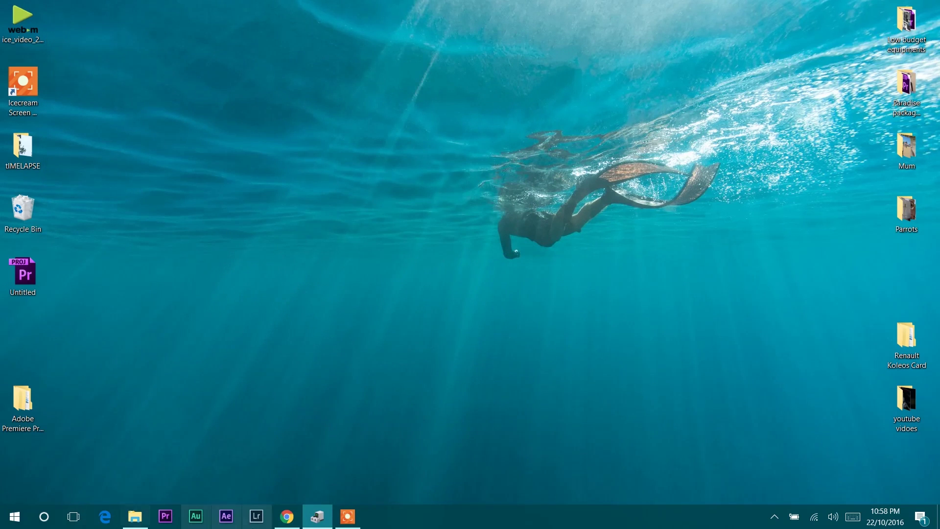
# - Launch Adobe Premiere Pro CS6 from its taskbar icon and let its splash screen load
pyautogui.click(167, 515)
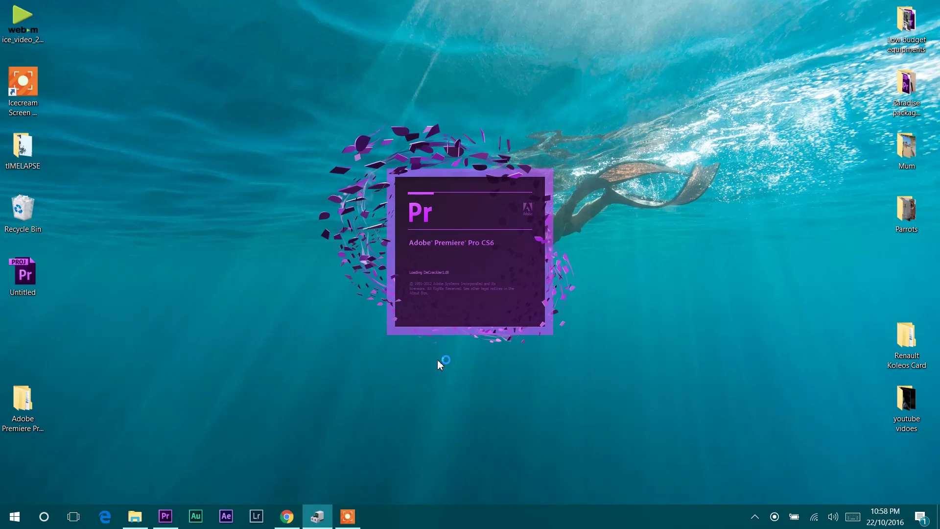